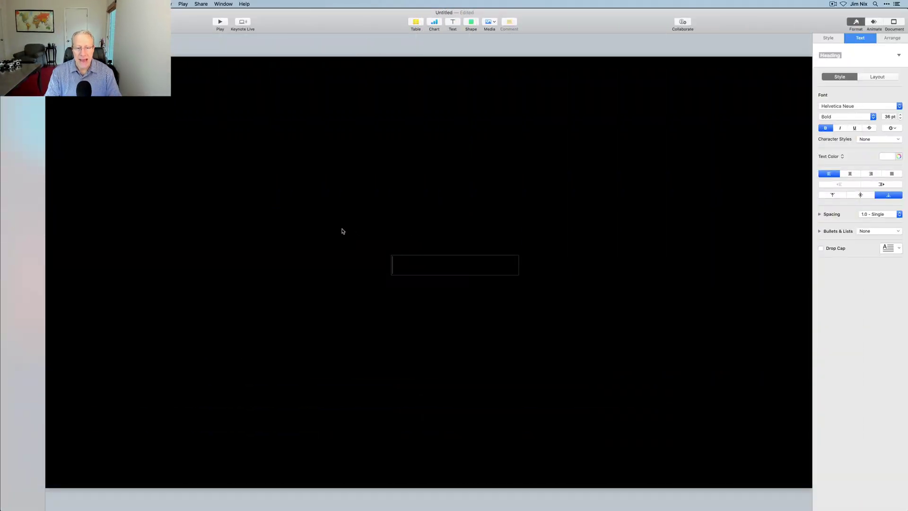
Step: Replace the Author and Date placeholder with a copyright symbol followed by the photographer's name
click(343, 231)
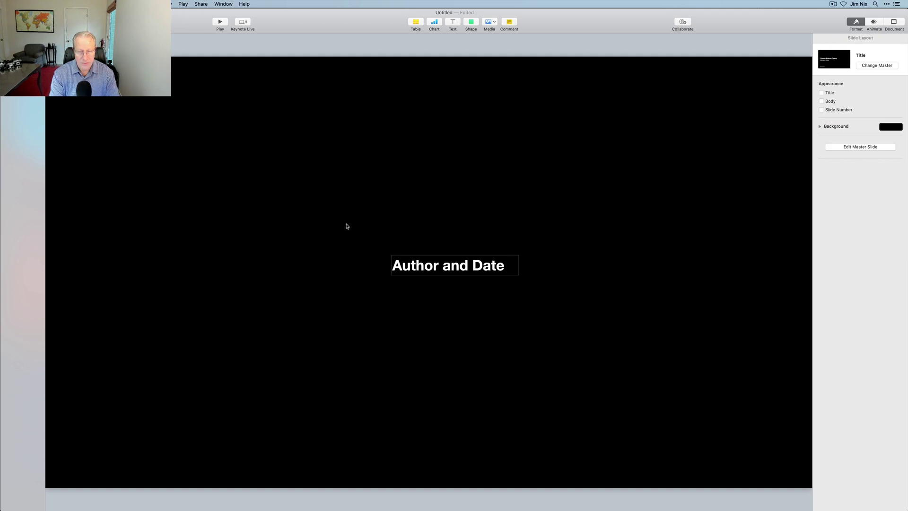
double_click(426, 270)
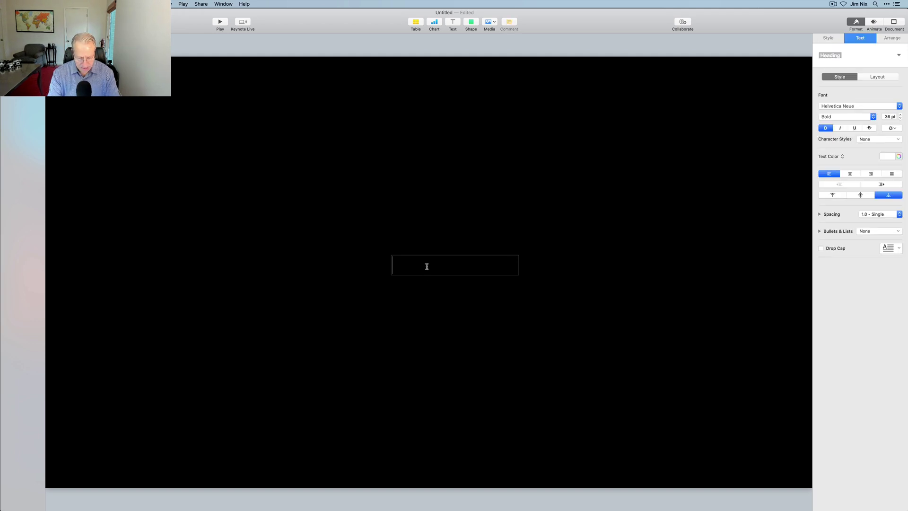
text(©)
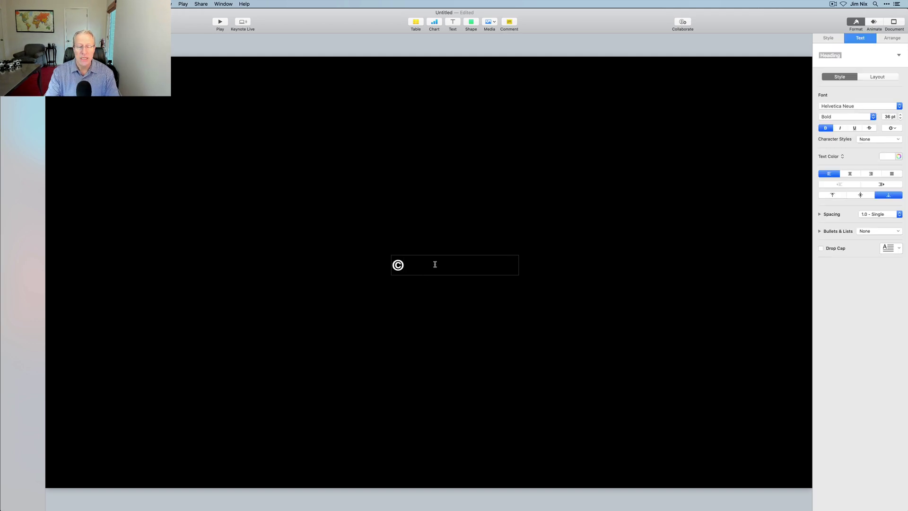
text( J)
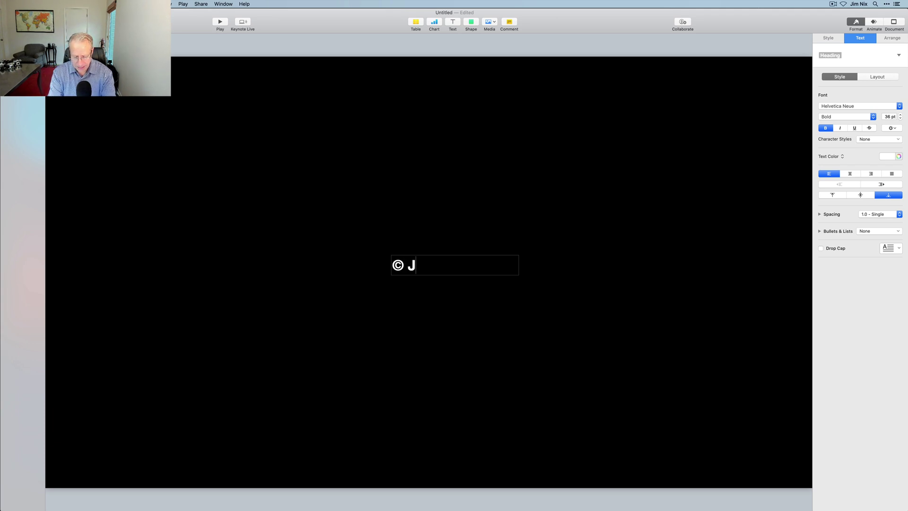
text(im Nix)
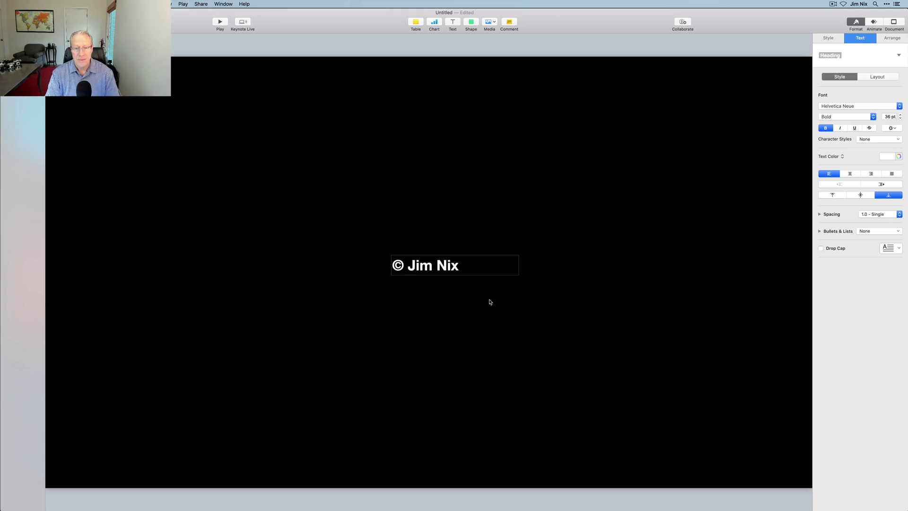
click(498, 290)
Step: Narrow the text box to fit the copyright text and move it to the slide's lower-right corner
click(463, 264)
drag(520, 265, 463, 266)
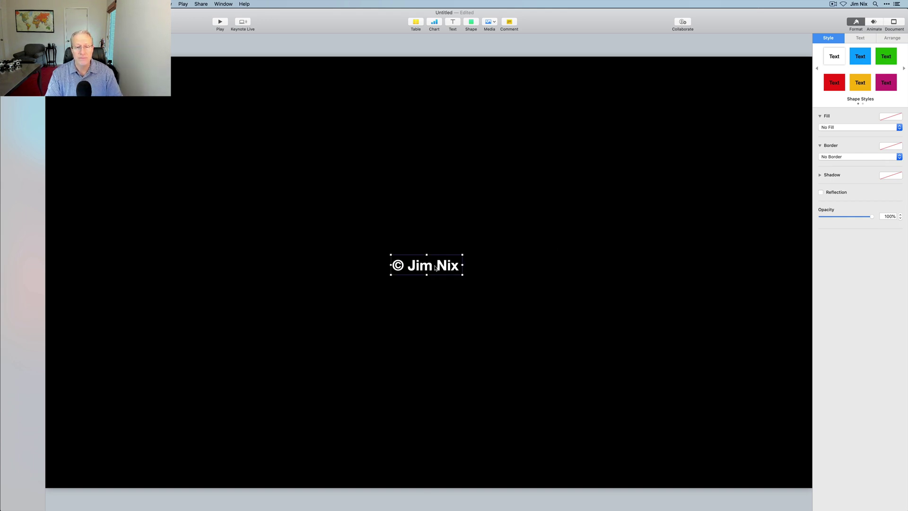
drag(435, 267, 721, 438)
click(651, 379)
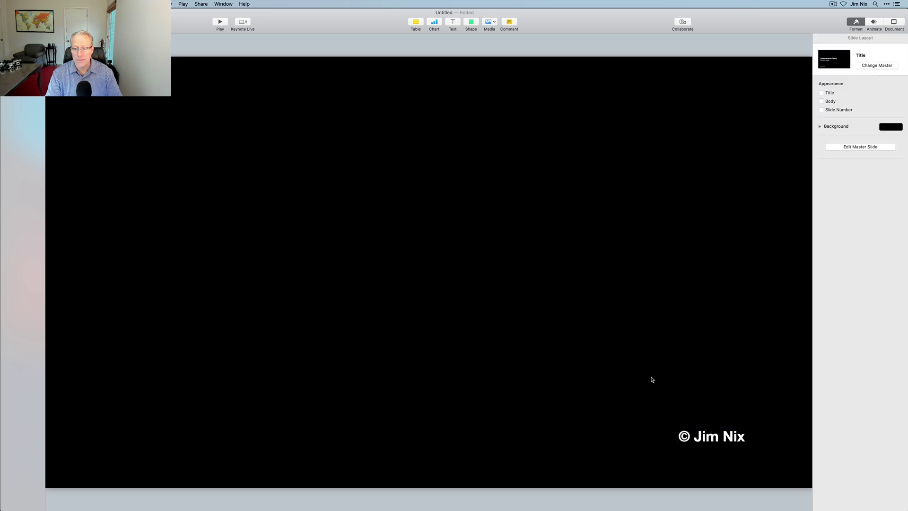
Step: Export the slide as a high-quality JPEG image named watermark to the Desktop
click(50, 4)
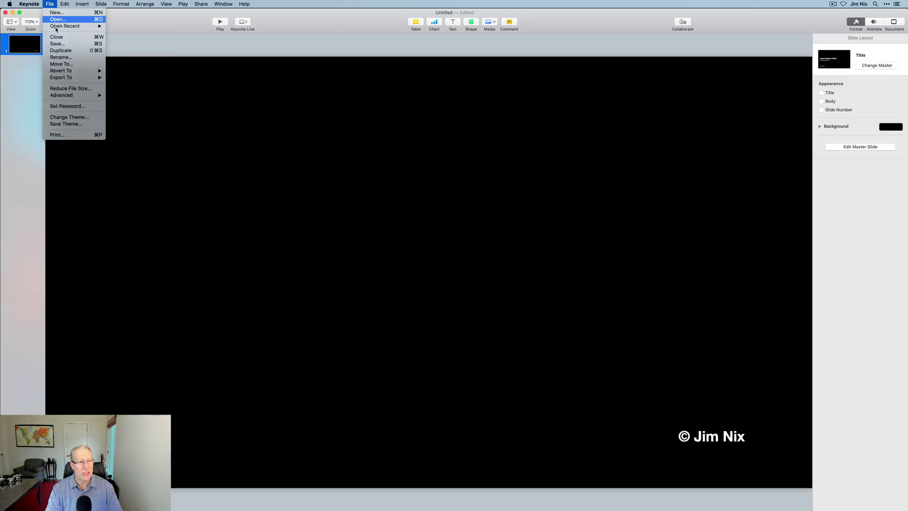
mouse_move(70, 77)
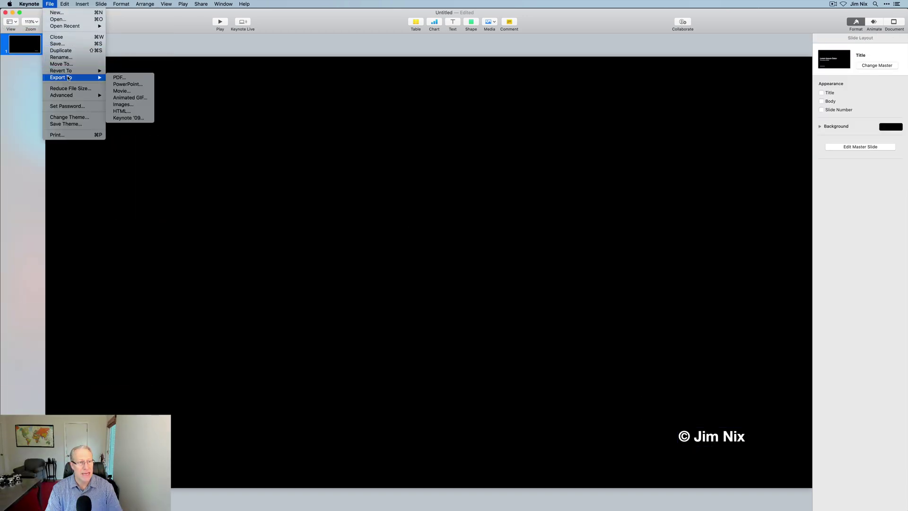
click(123, 104)
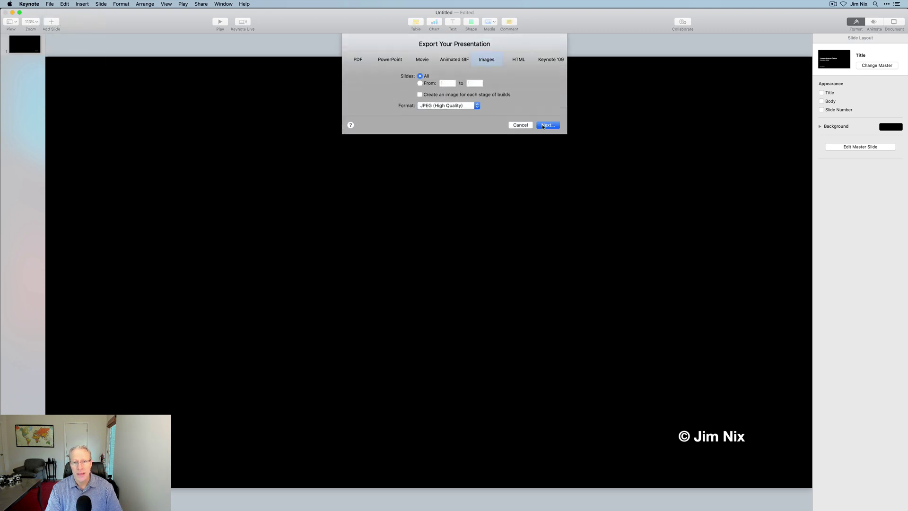
click(547, 127)
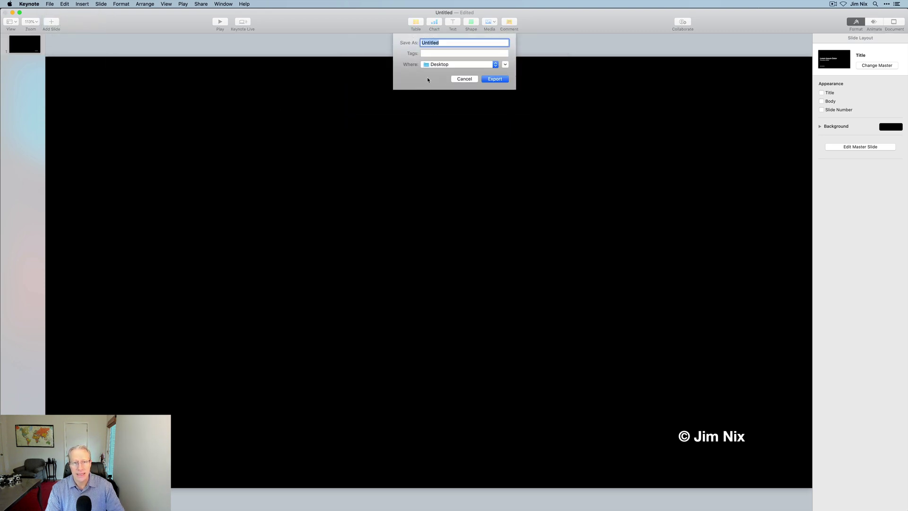
text(watermark)
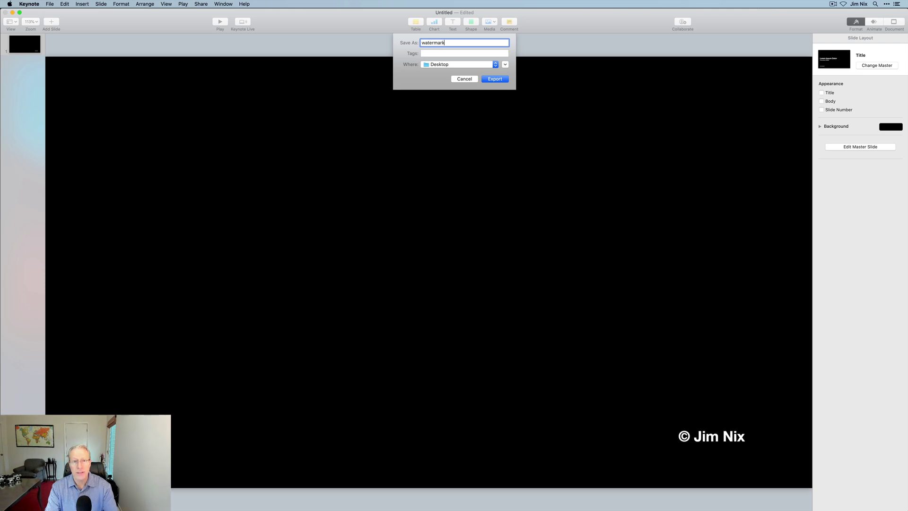
click(494, 79)
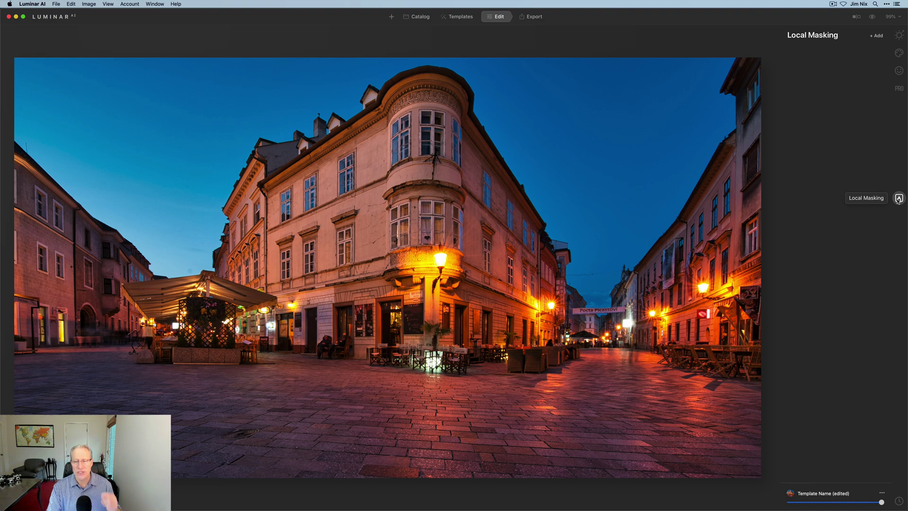
Step: Add a Texture local mask to the photo and load Watermark.001.jpeg from the Desktop as its texture
click(878, 37)
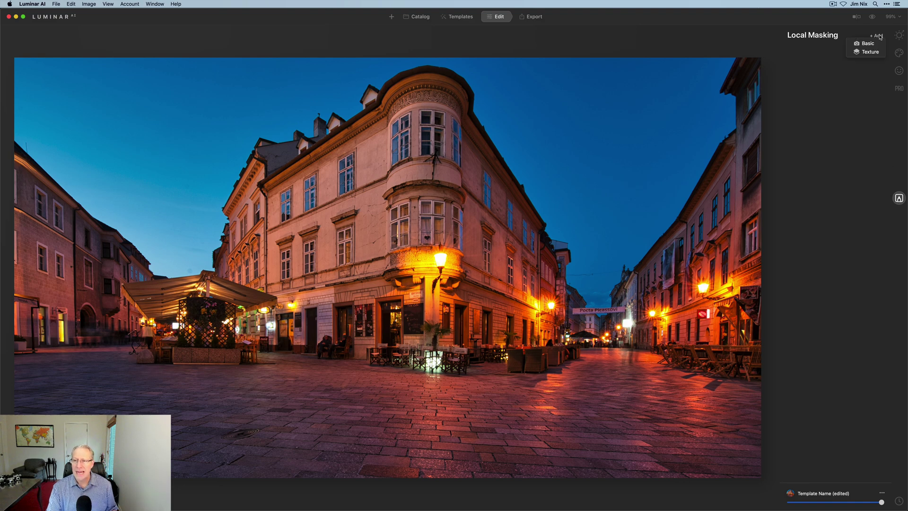
click(870, 53)
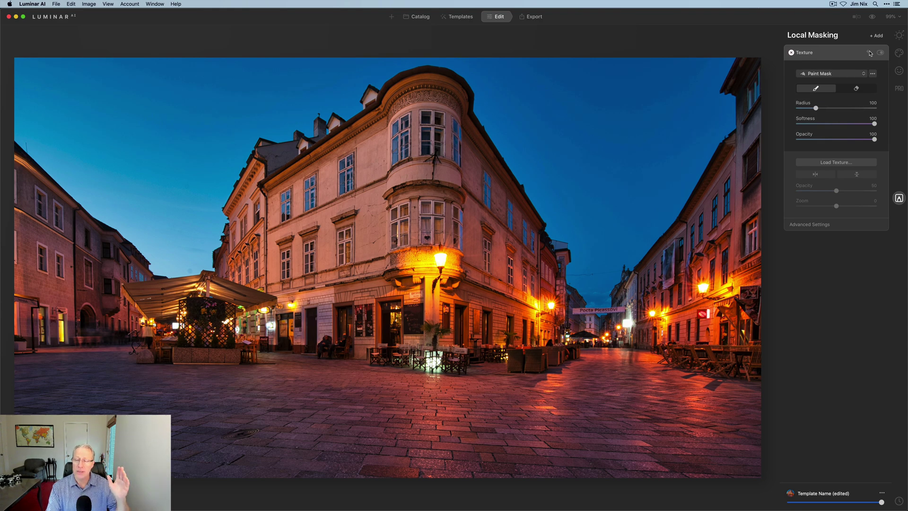
click(834, 163)
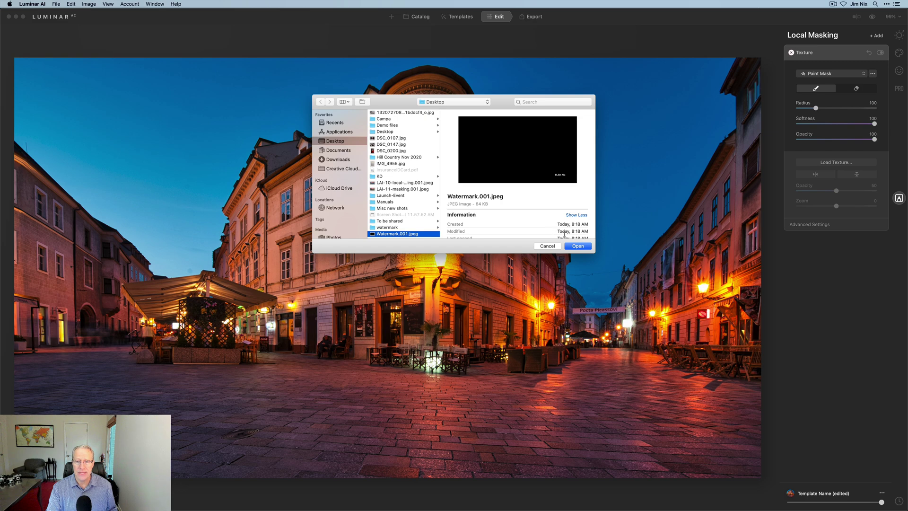
click(579, 246)
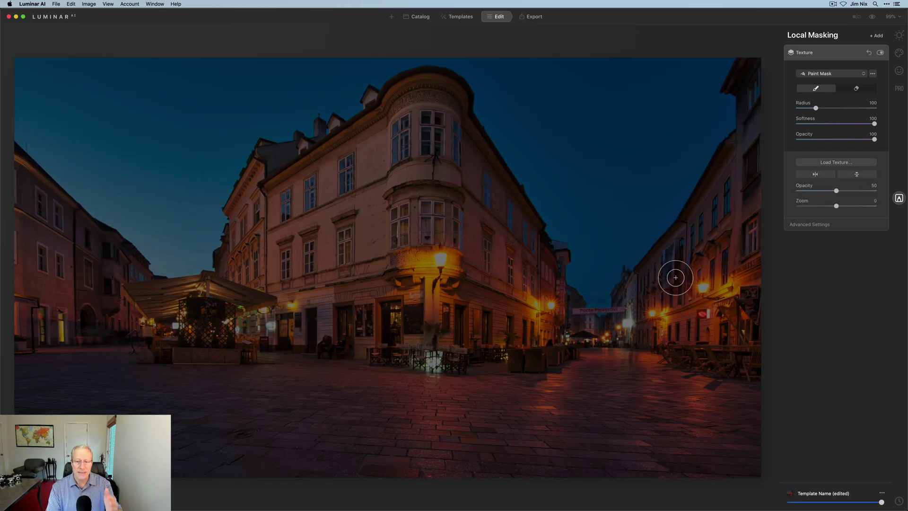
Step: Set the watermark texture's zoom to -18 and opacity to 100, with the Lighten blend mode
drag(835, 206, 829, 208)
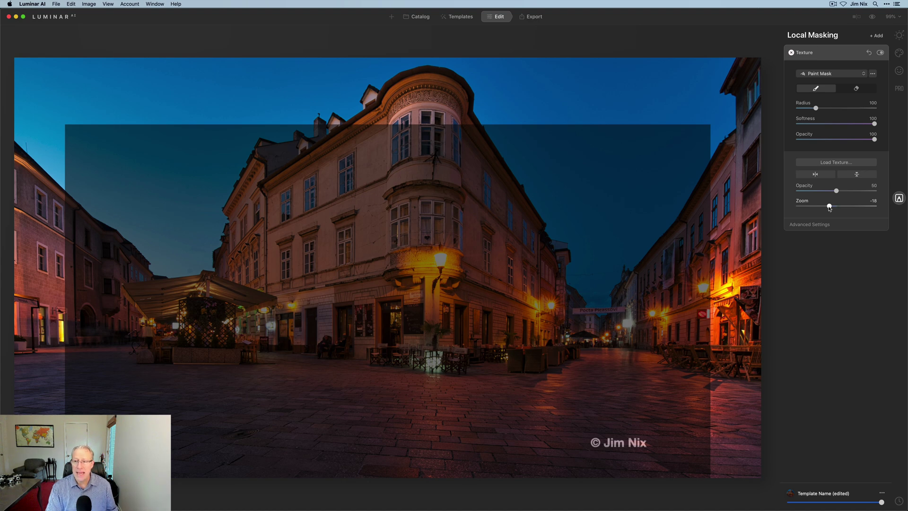
drag(836, 191, 886, 187)
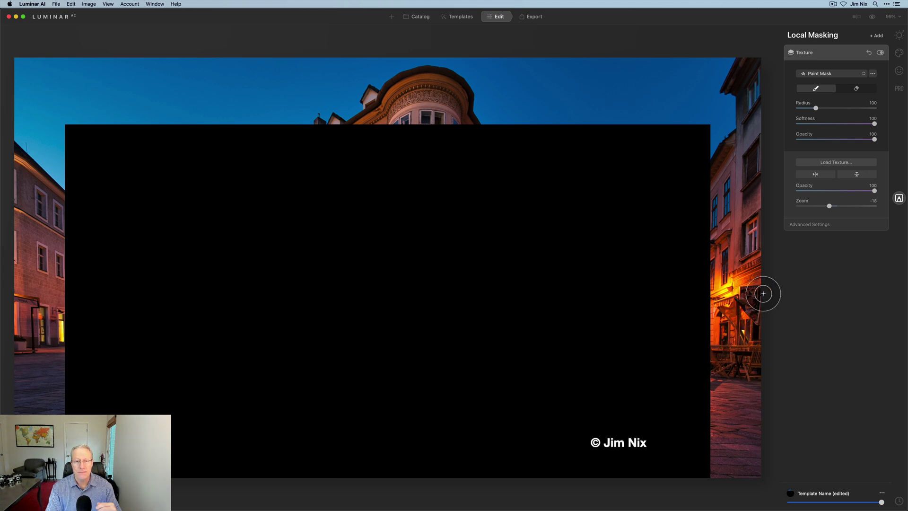
click(813, 227)
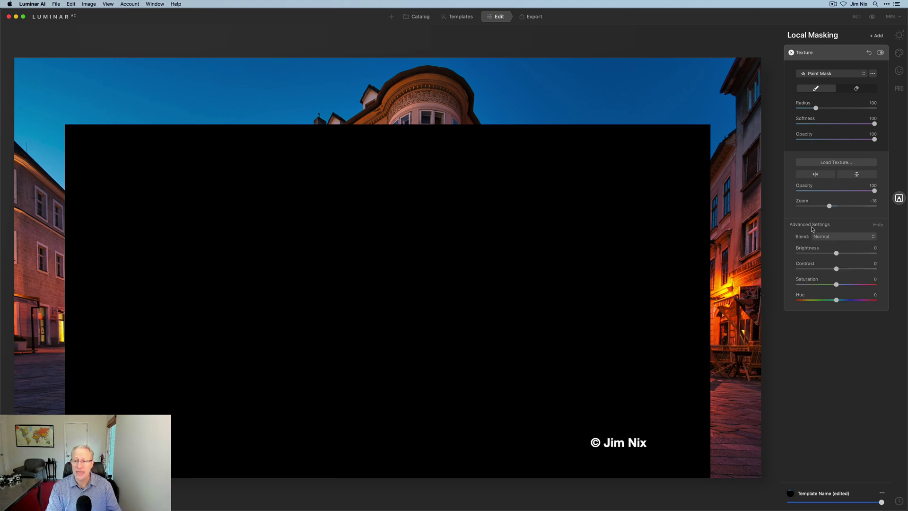
click(824, 235)
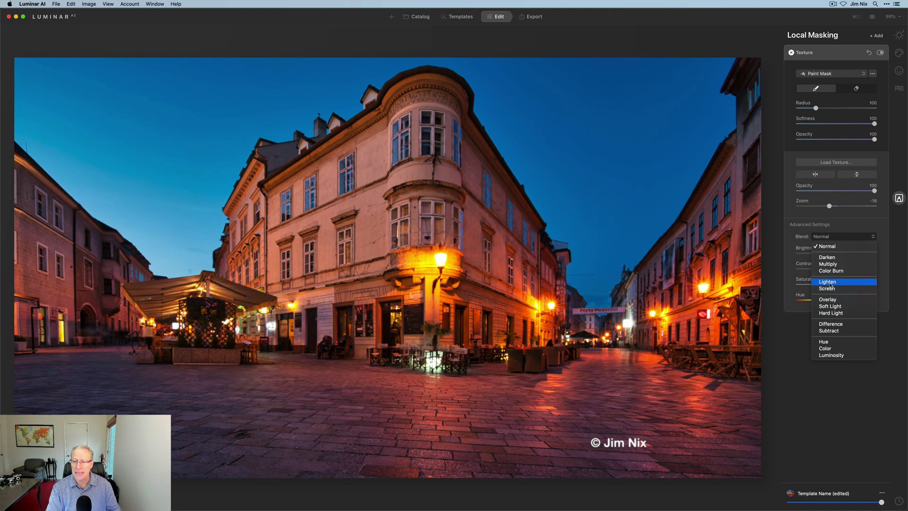
click(830, 283)
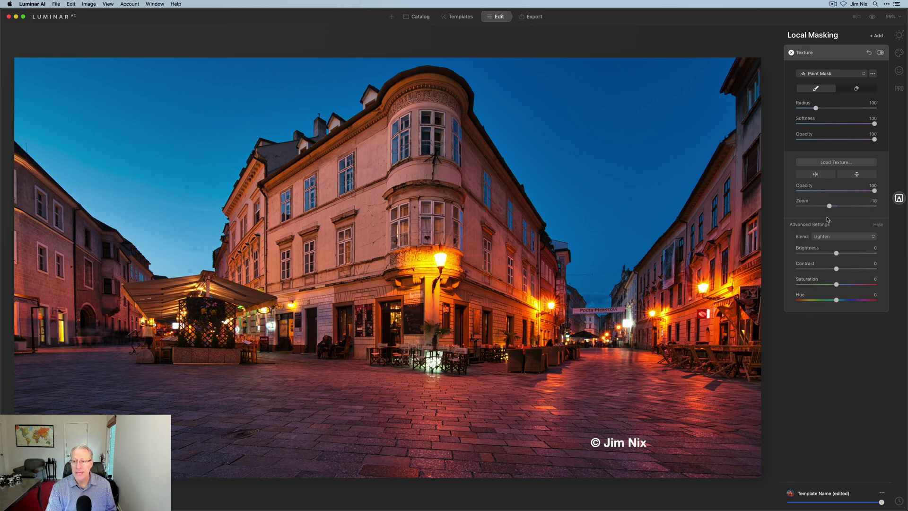
Step: Set the texture's zoom to -11, and try an opacity of 19 before returning it to 100
drag(830, 208, 833, 208)
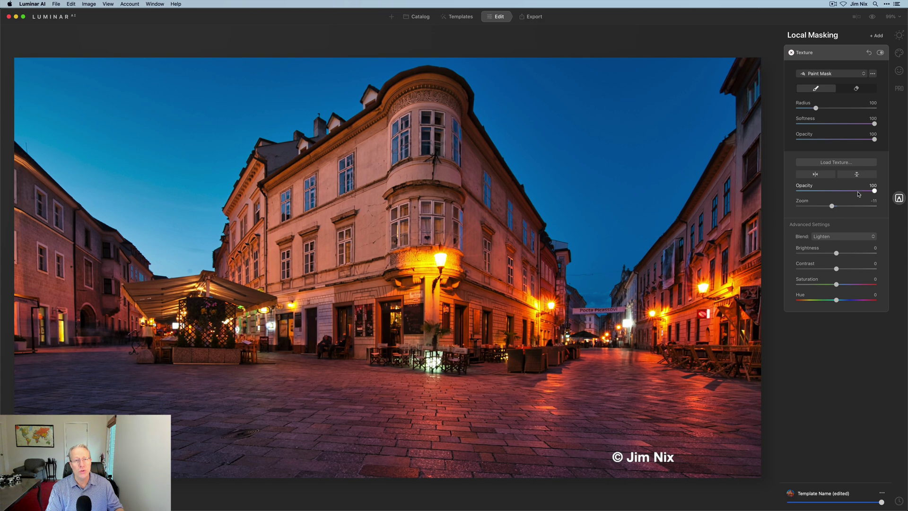
drag(873, 191, 812, 192)
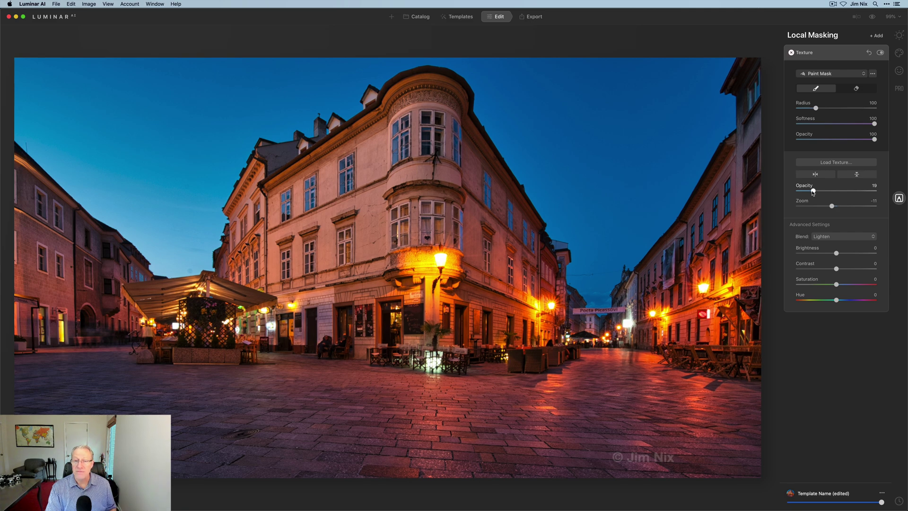
drag(813, 191, 879, 192)
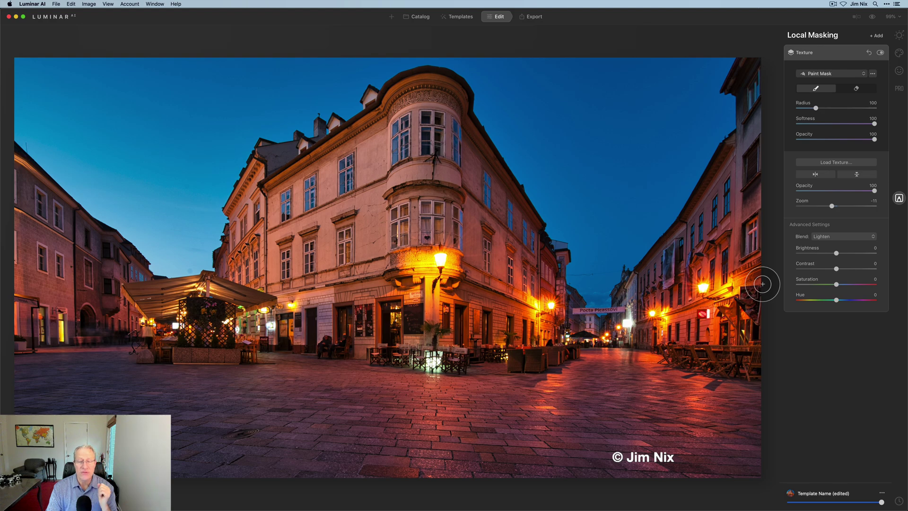
Step: Switch to Keynote and move the copyright text to the slide's lower-left corner
key(super+Tab)
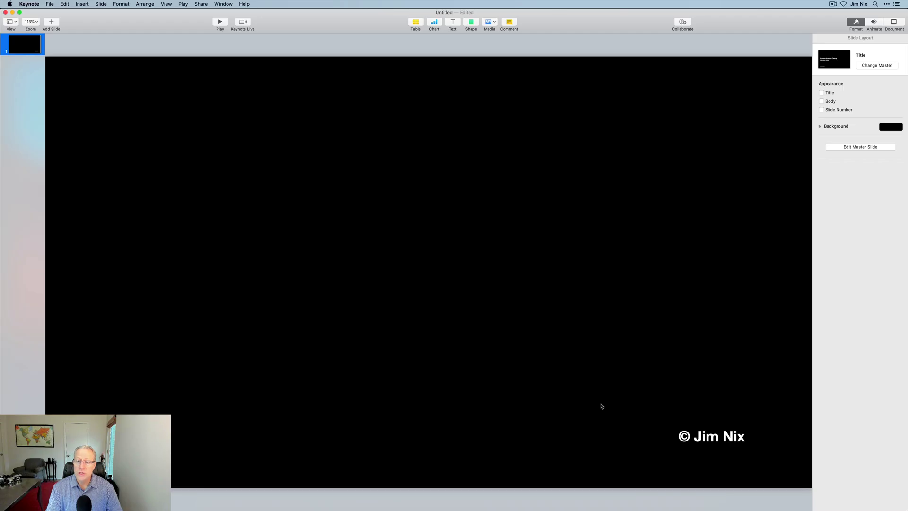
drag(696, 430, 138, 429)
click(143, 397)
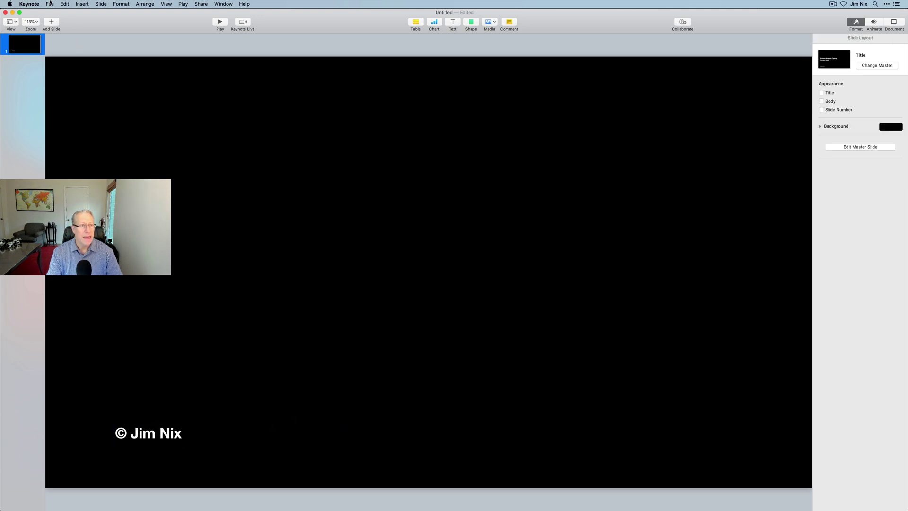
Step: Export the slide as an image named watermark2 to the Desktop
click(50, 4)
mouse_move(76, 78)
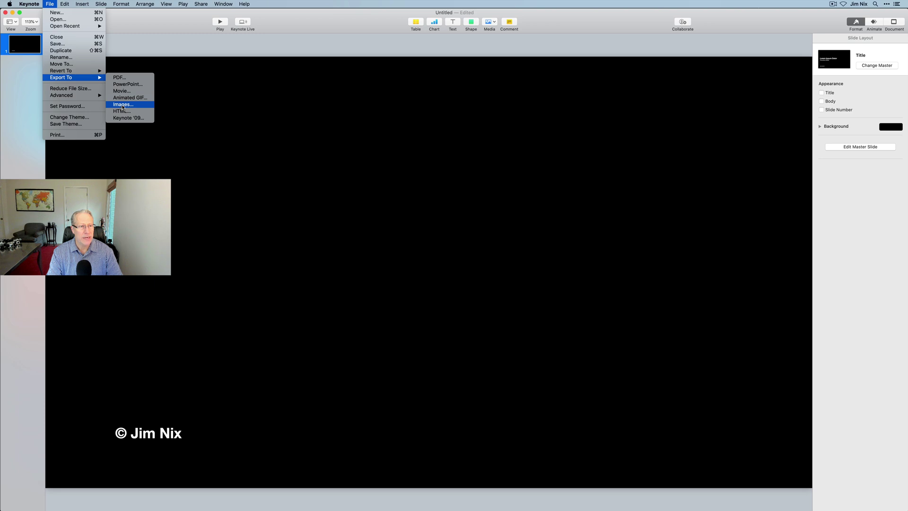
click(123, 105)
click(548, 124)
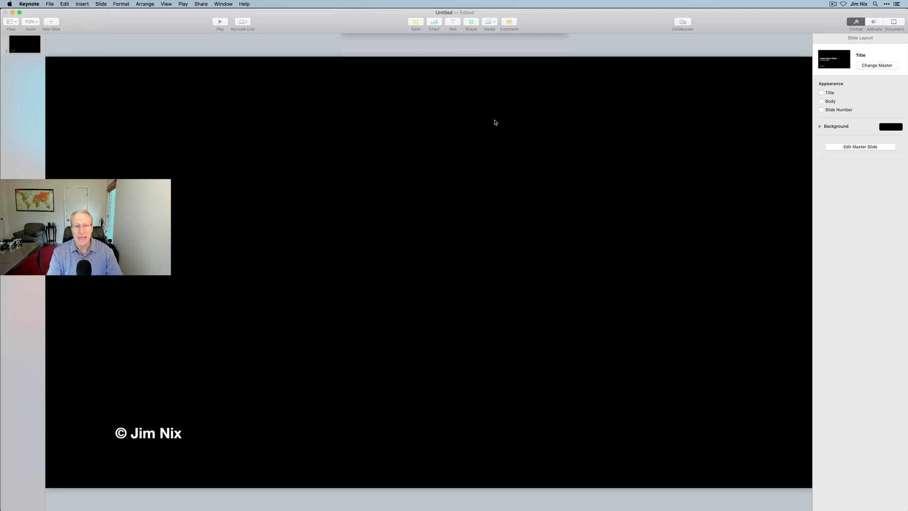
text(watermark2)
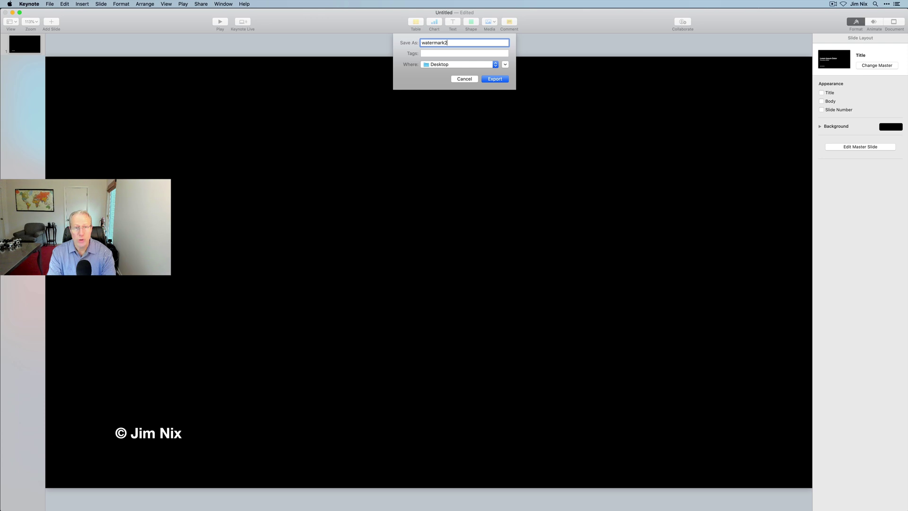
click(500, 80)
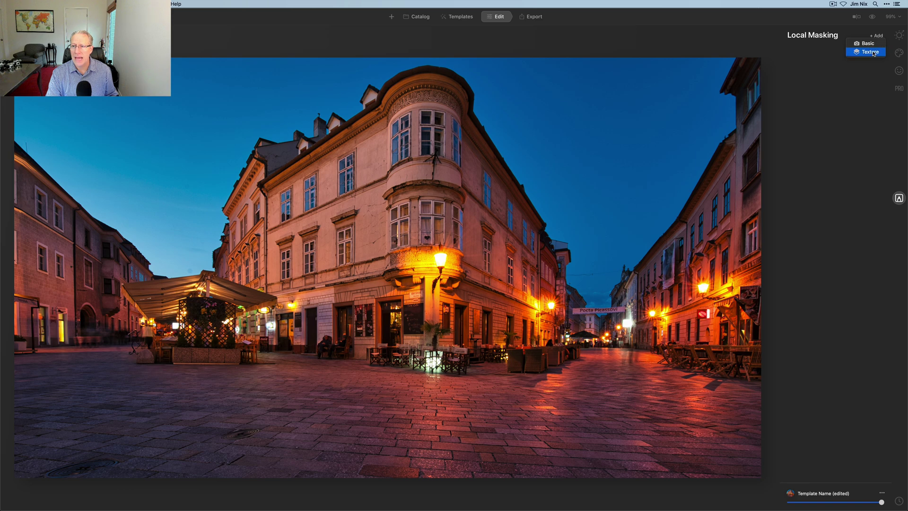
Step: Add a new Texture local mask and load the exported image from the Desktop's watermark2 folder
click(873, 53)
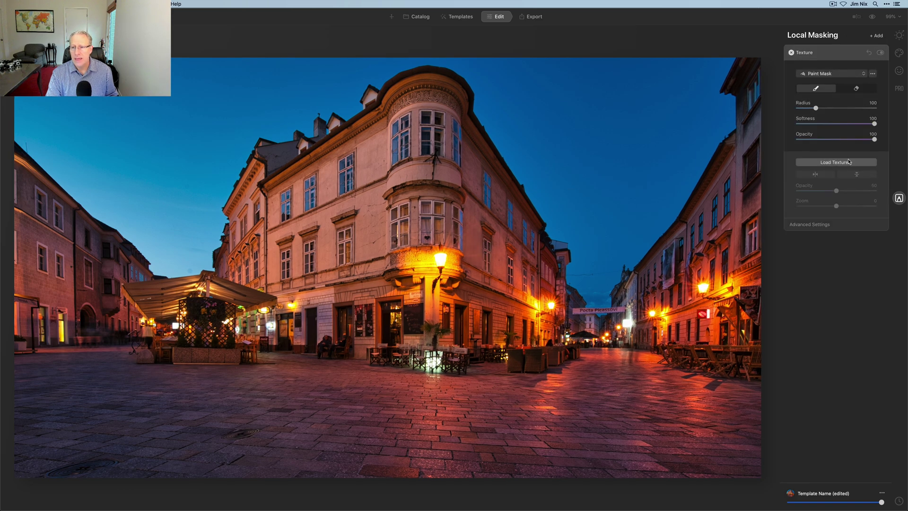
click(854, 163)
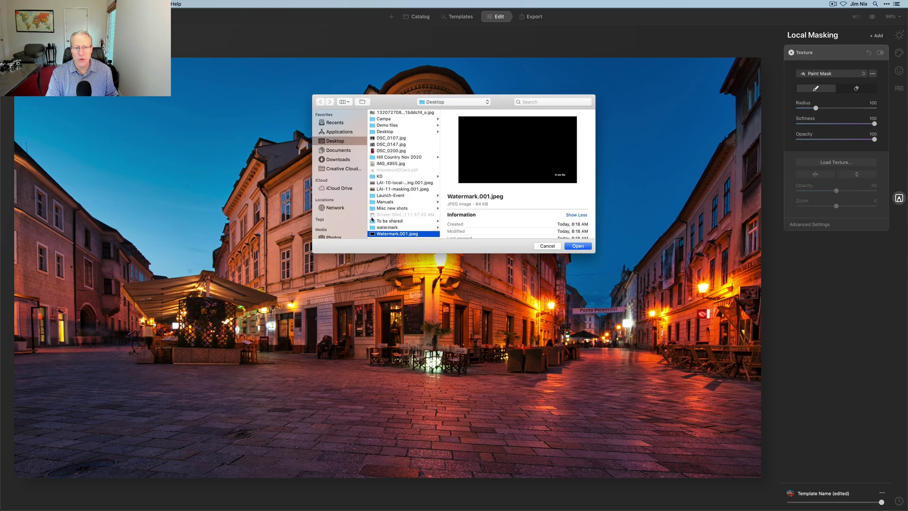
scroll(372, 219, down, 1)
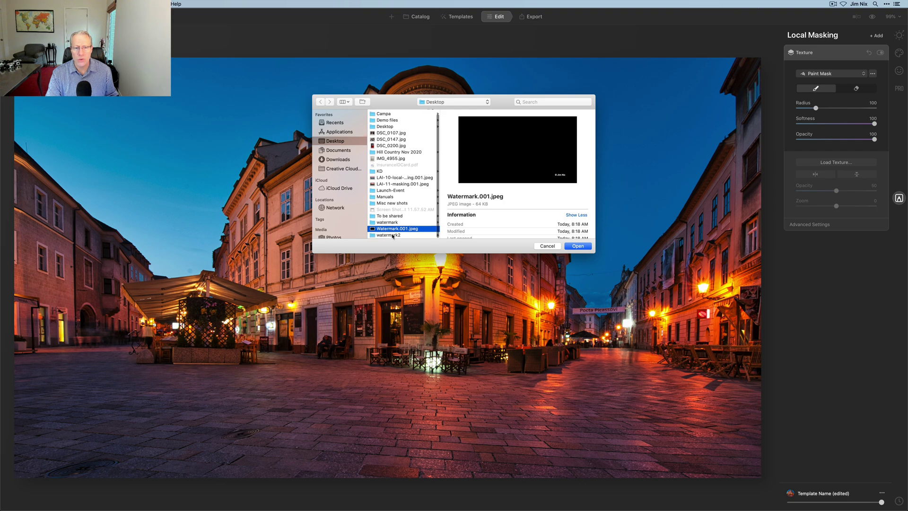
click(392, 235)
click(475, 113)
click(577, 246)
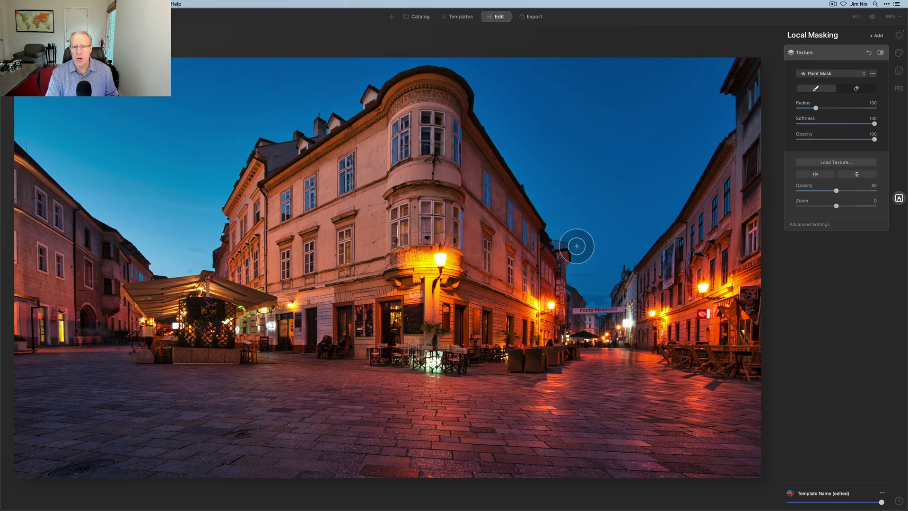
Step: Set the loaded watermark texture's zoom to -13 and opacity to 100, with its blend mode on Lighten
drag(839, 208, 833, 208)
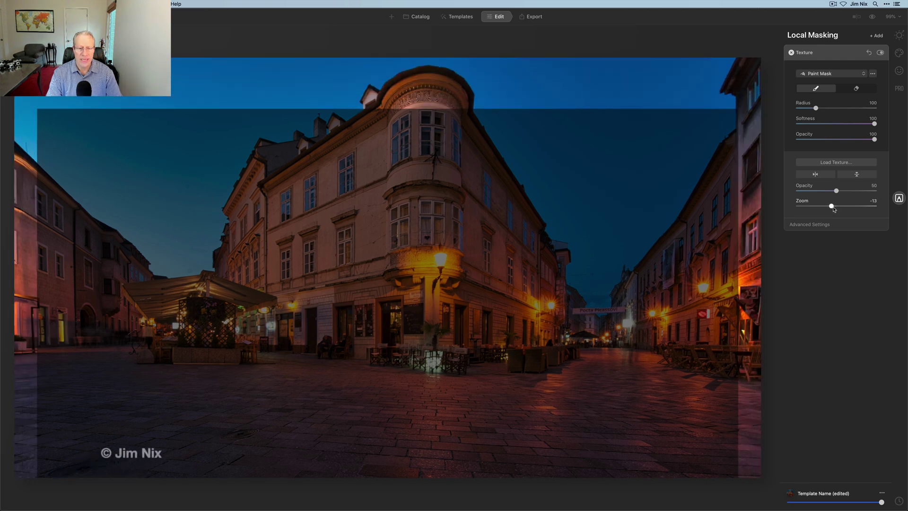
drag(845, 192, 878, 191)
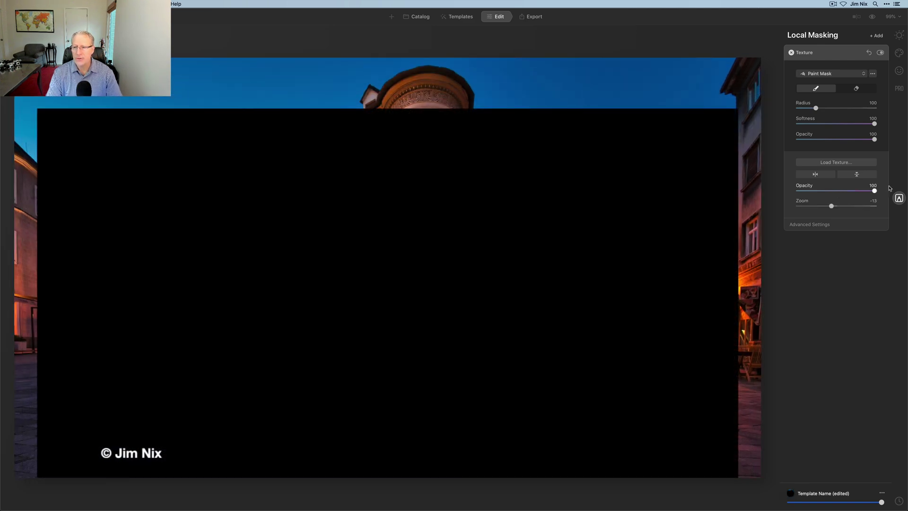
click(809, 224)
click(820, 236)
click(822, 280)
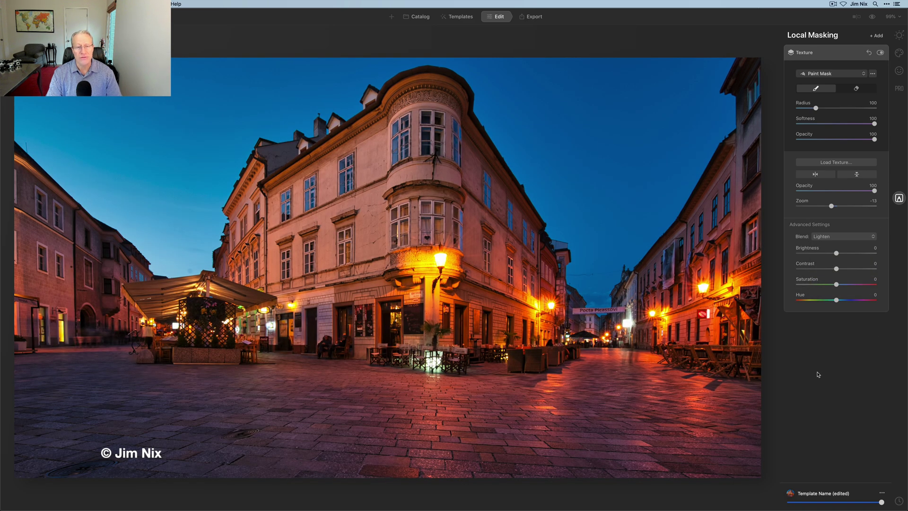
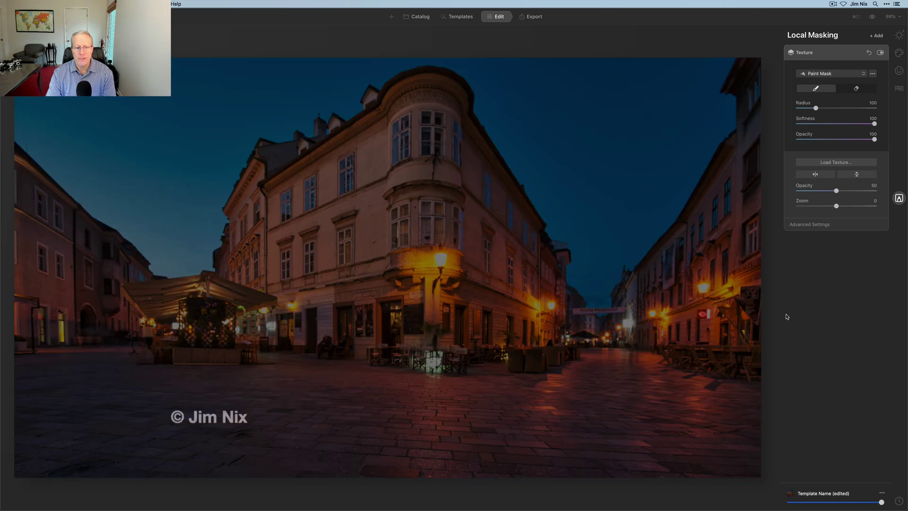
Step: Enlarge the newly loaded watermark texture to zoom 6 at opacity 100, and blend it using Lighten
drag(836, 206, 879, 191)
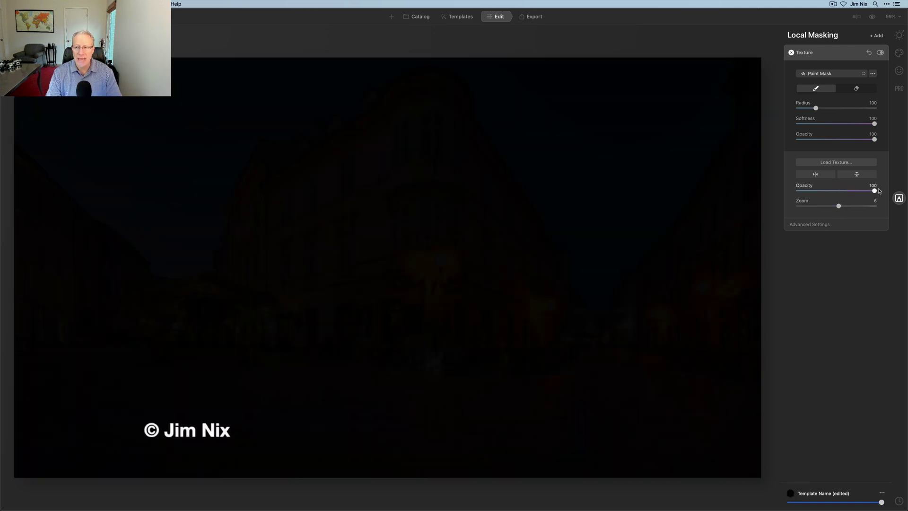
click(816, 225)
click(823, 236)
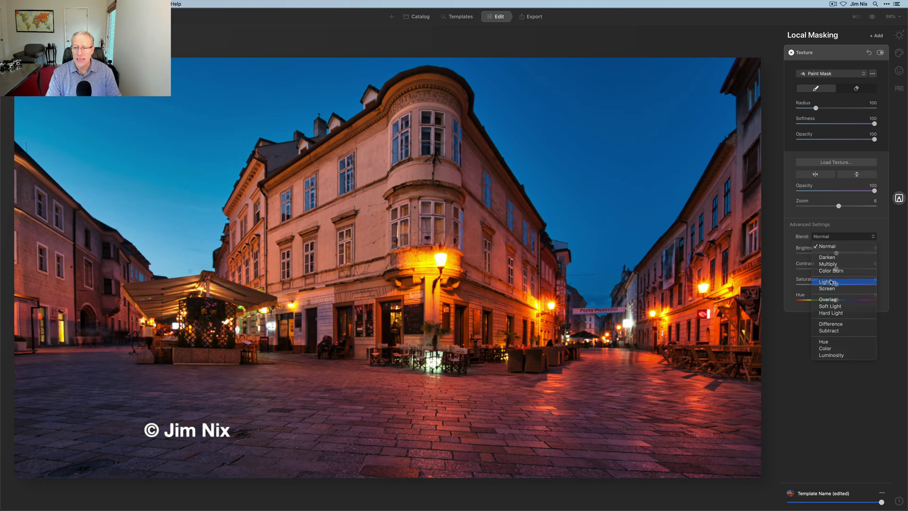
click(832, 282)
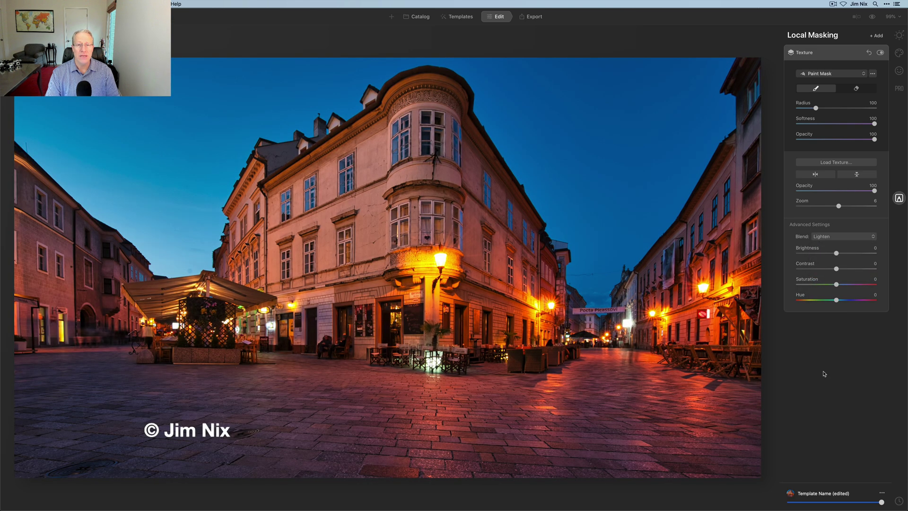